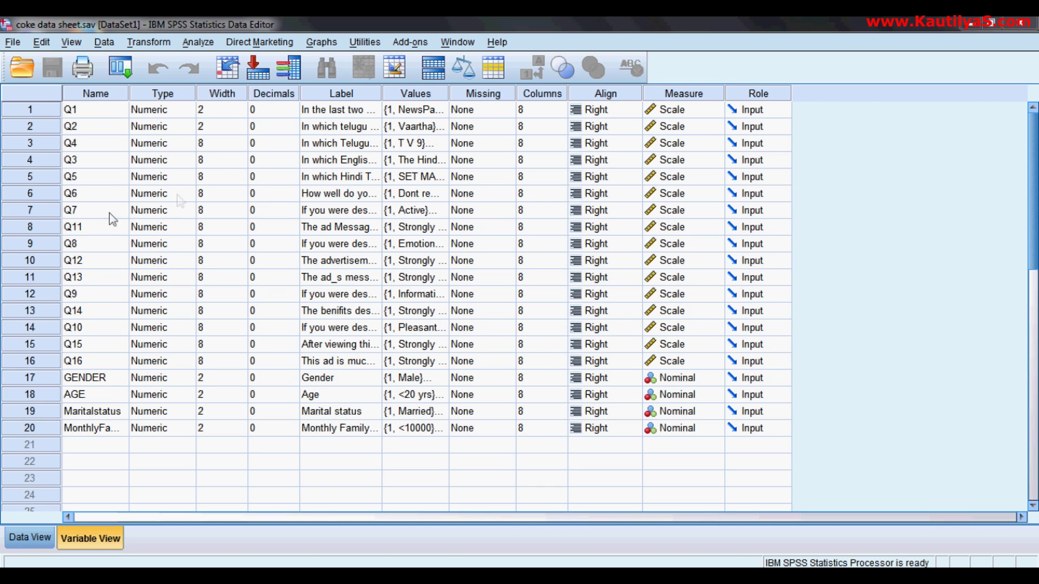
- View the survey data values, return to Variable View, and bring up the Graphs menu
left_click(30, 538)
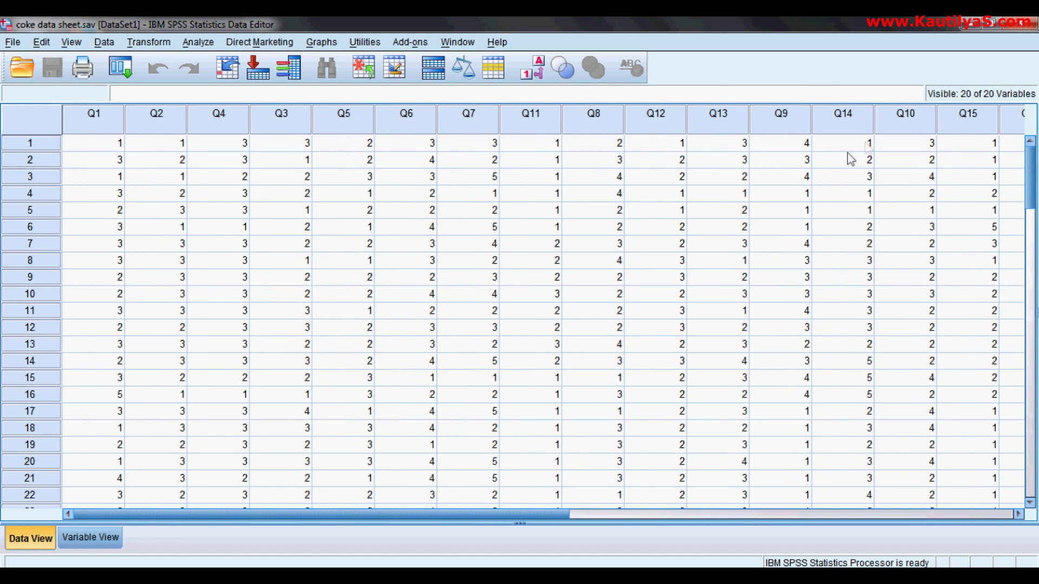
left_click(90, 543)
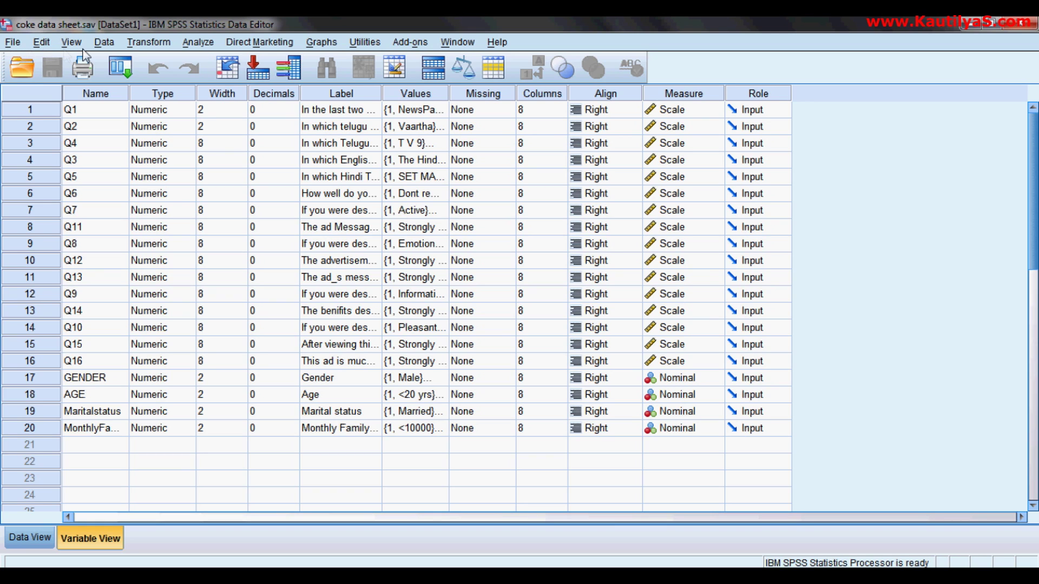
left_click(324, 44)
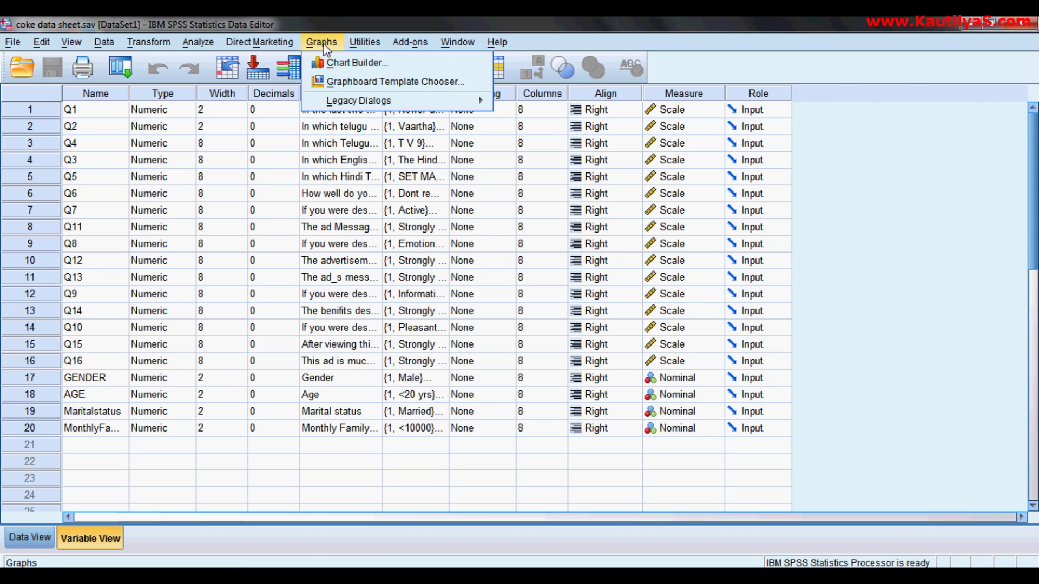
- Choose a Legacy Dialogs pie chart of summaries for groups of cases and go to Define
mouse_move(363, 104)
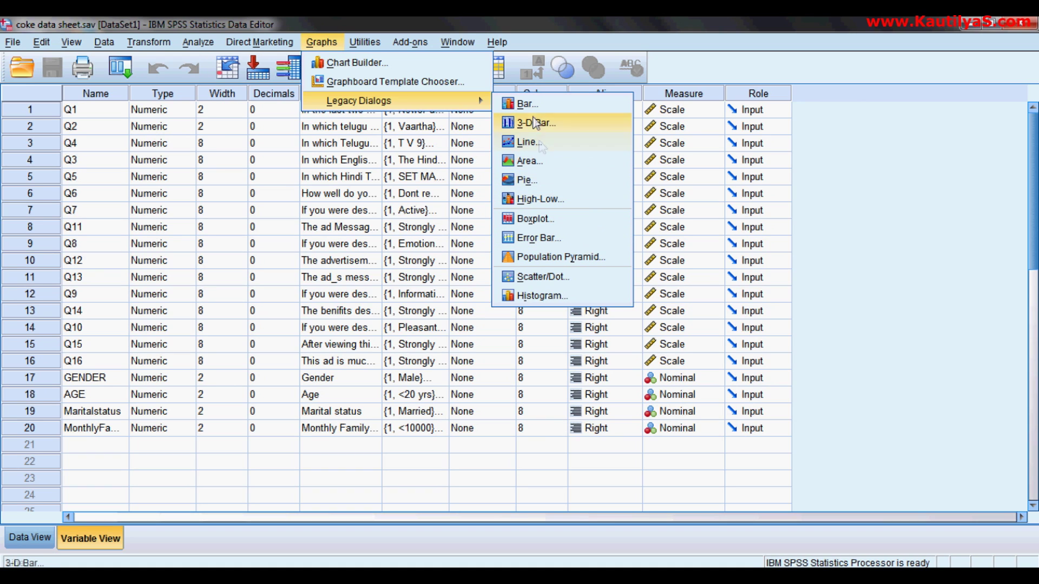
left_click(520, 186)
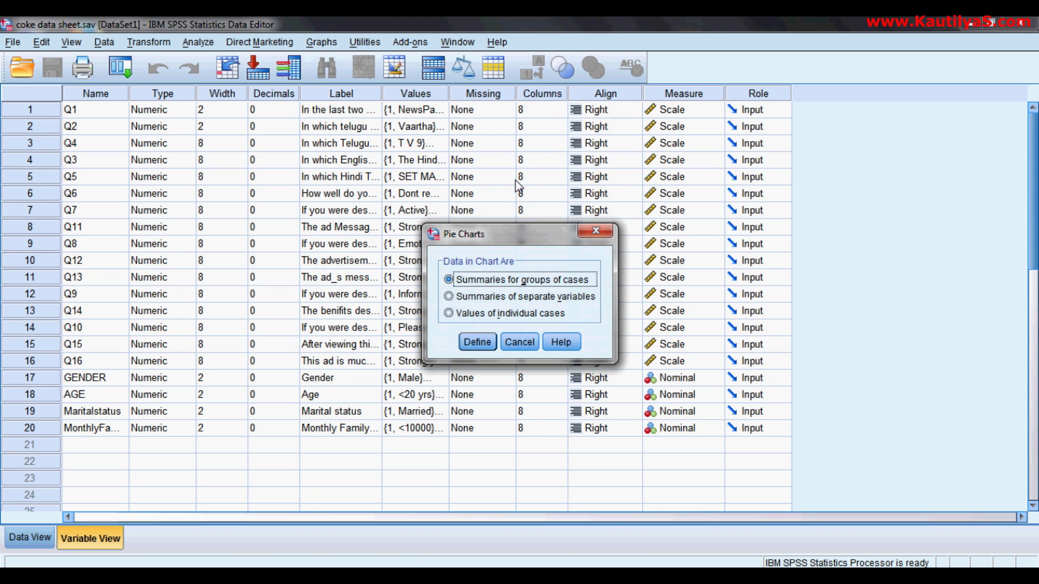
left_click(477, 342)
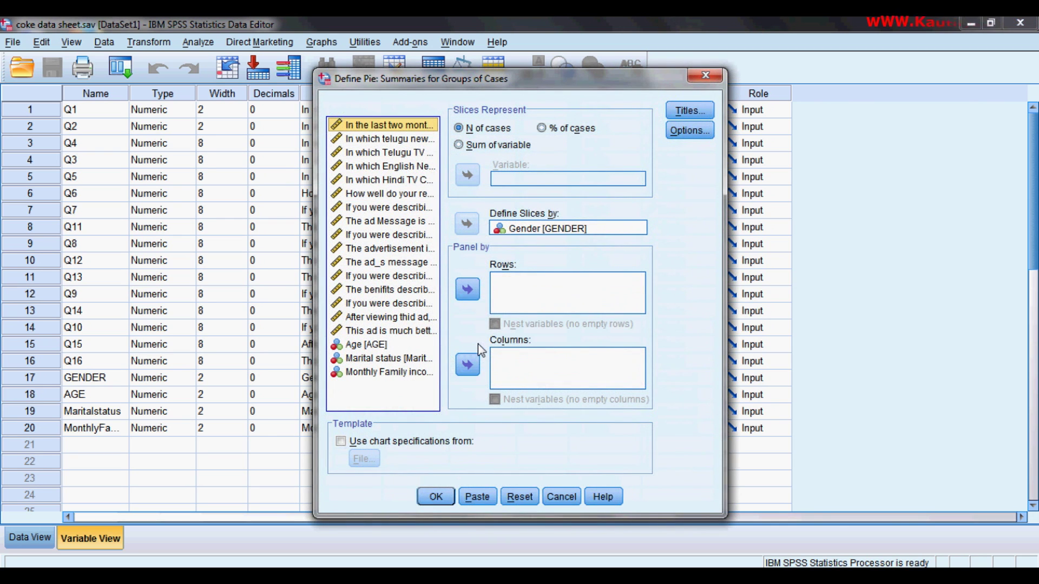
- Replace Gender with Age as the slice variable and create the pie chart of counts
left_click(537, 228)
left_click(468, 224)
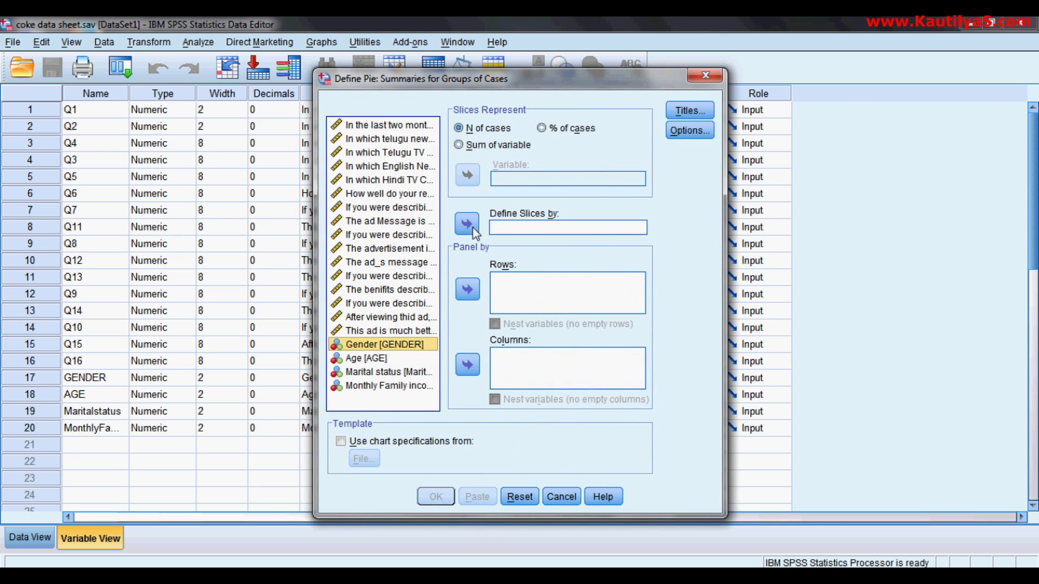
left_click(363, 359)
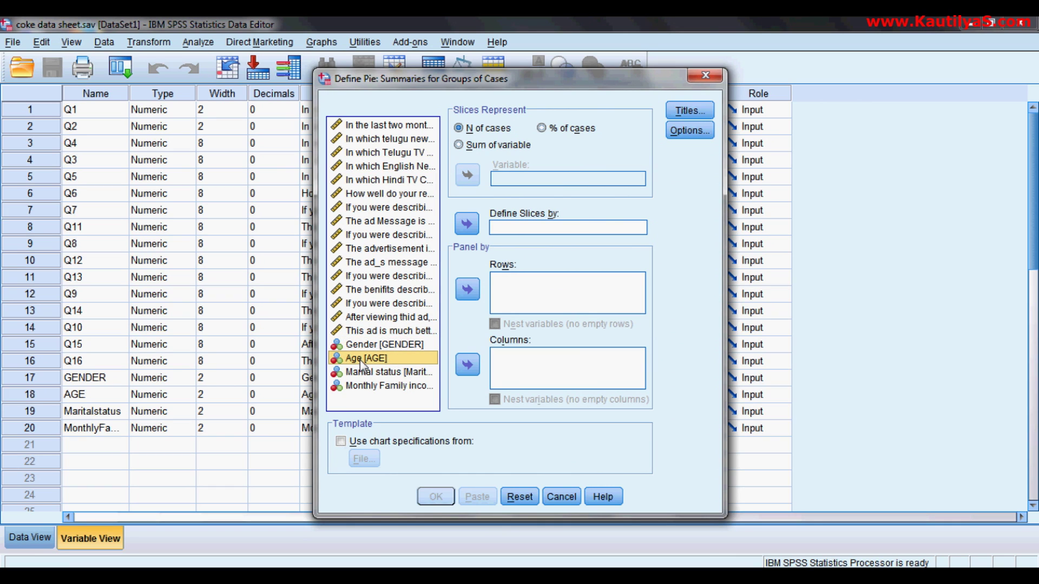
left_click(466, 224)
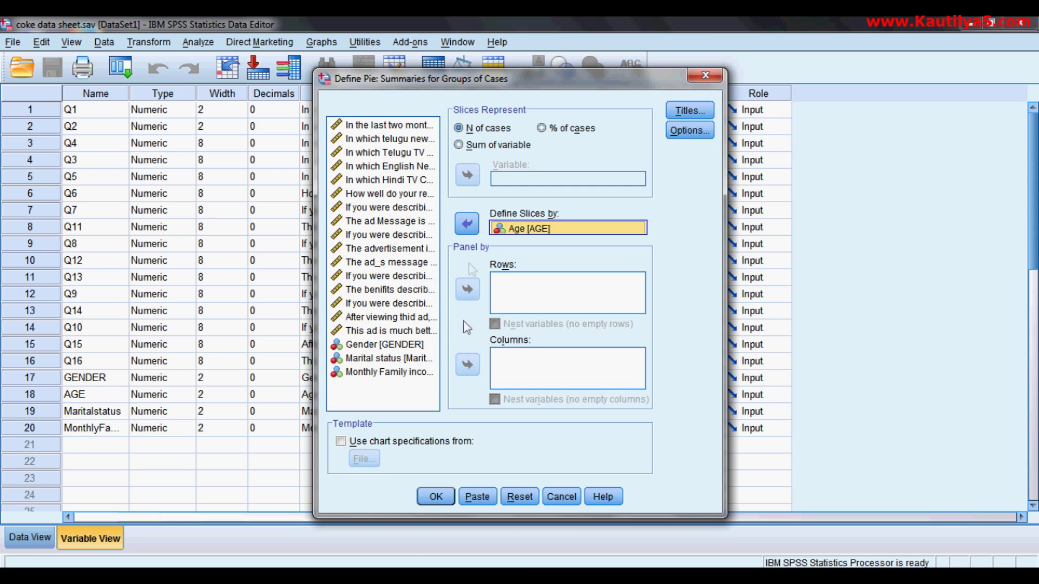
left_click(436, 497)
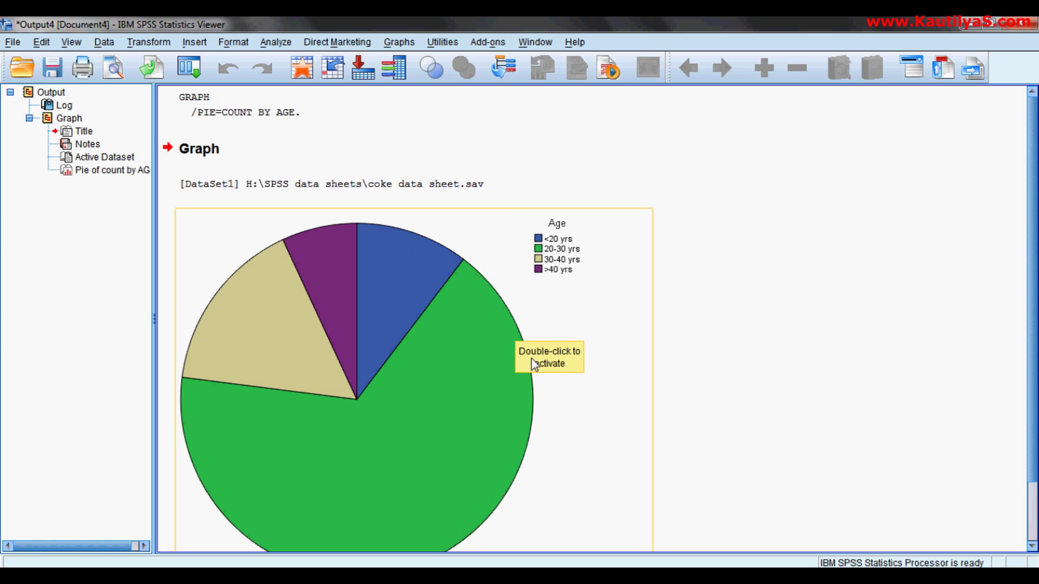
double_click(383, 271)
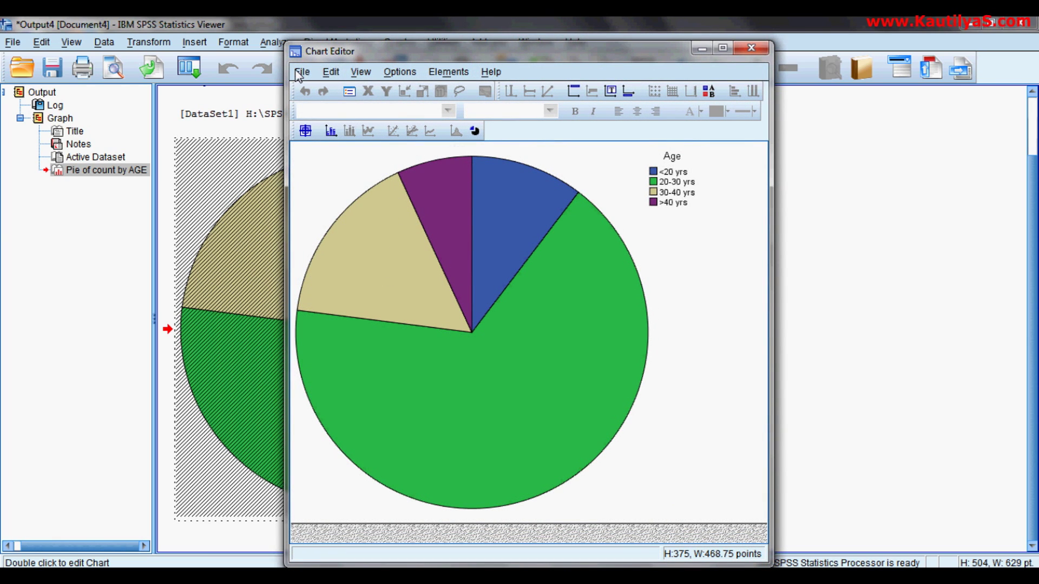
- Hide the pie chart's legend, then show the Age legend again
left_click(399, 72)
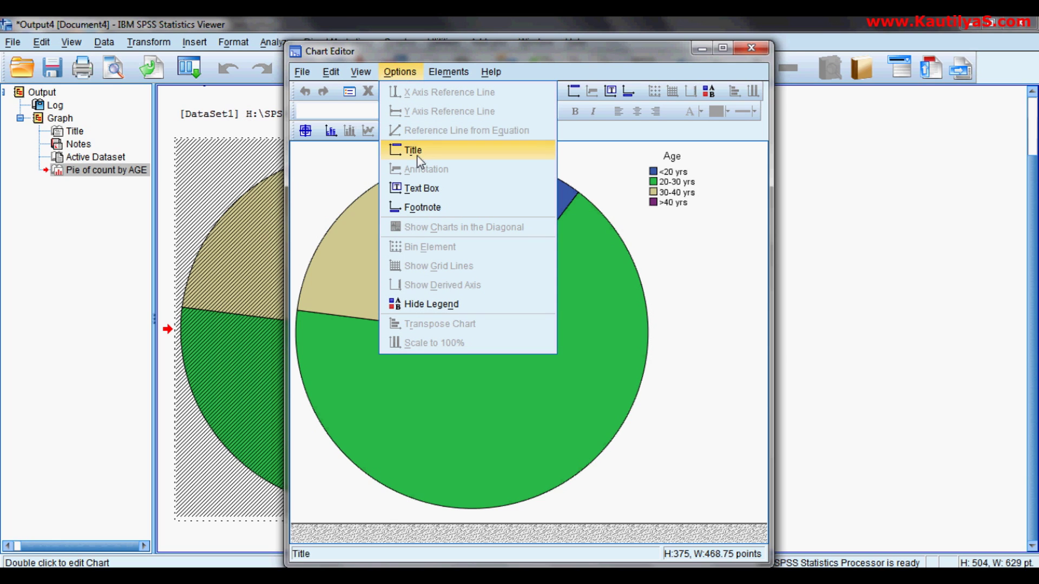
left_click(417, 306)
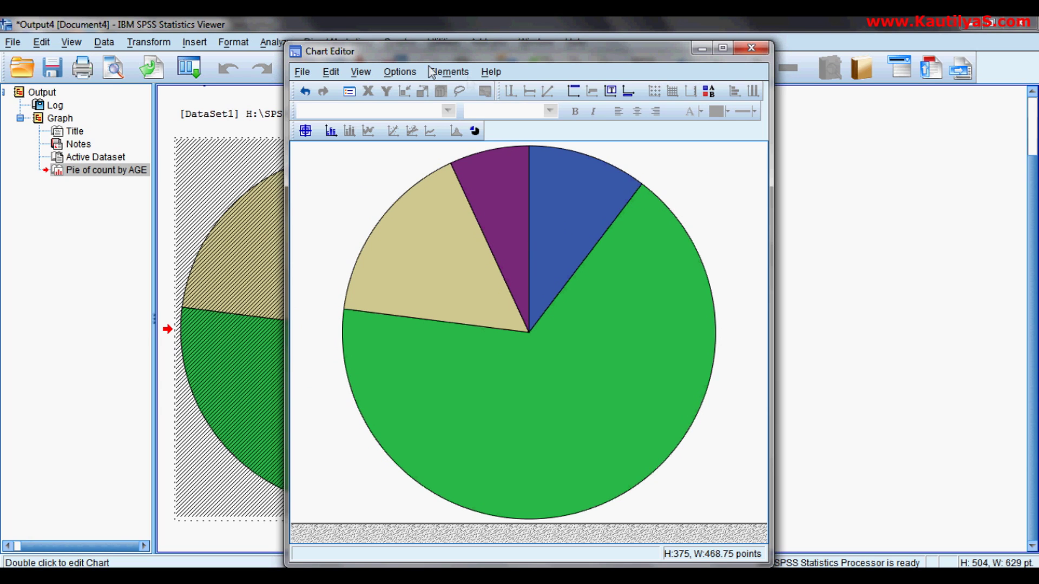
left_click(398, 73)
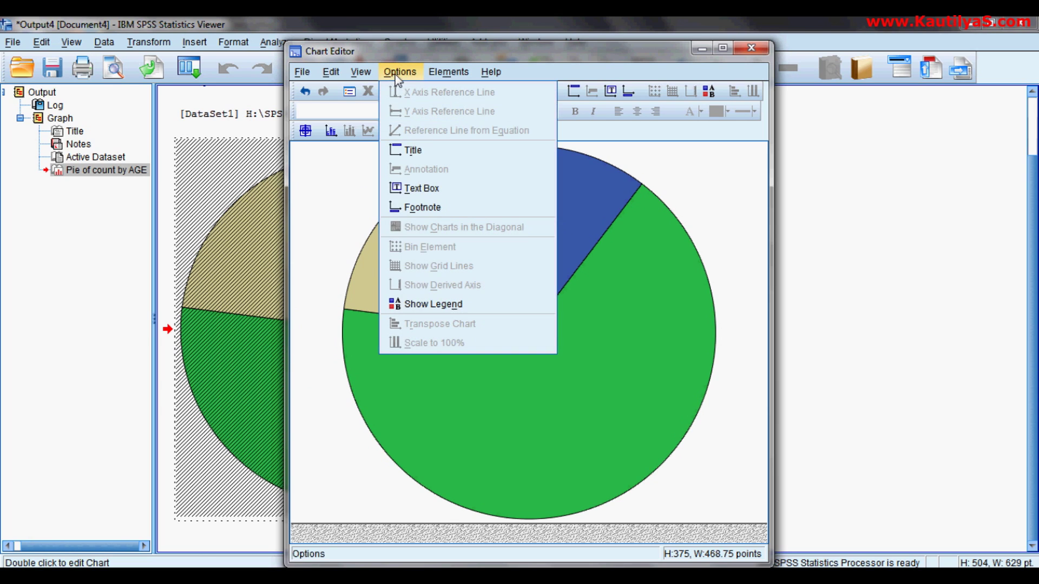
left_click(417, 305)
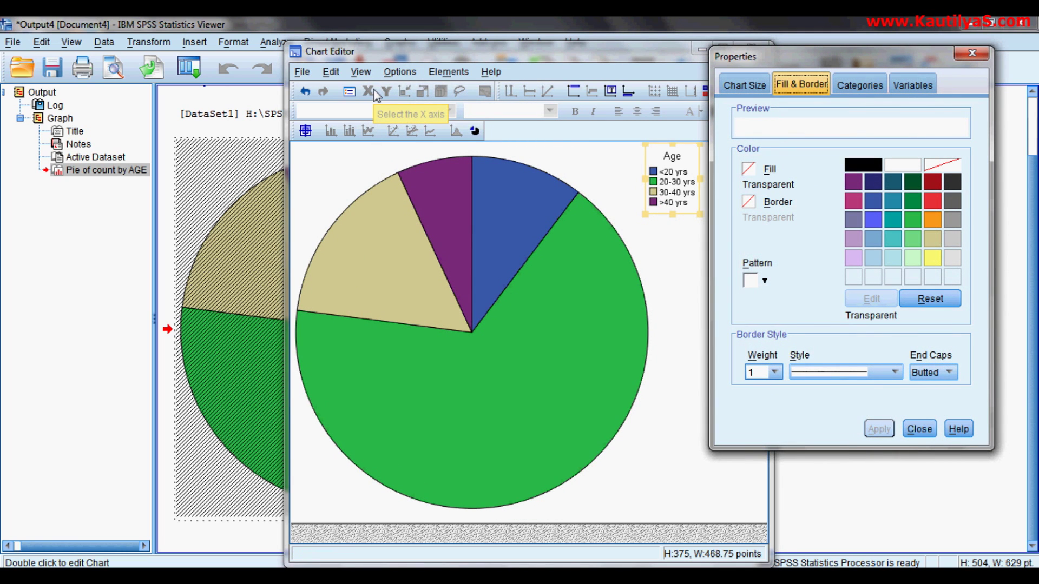
left_click(406, 75)
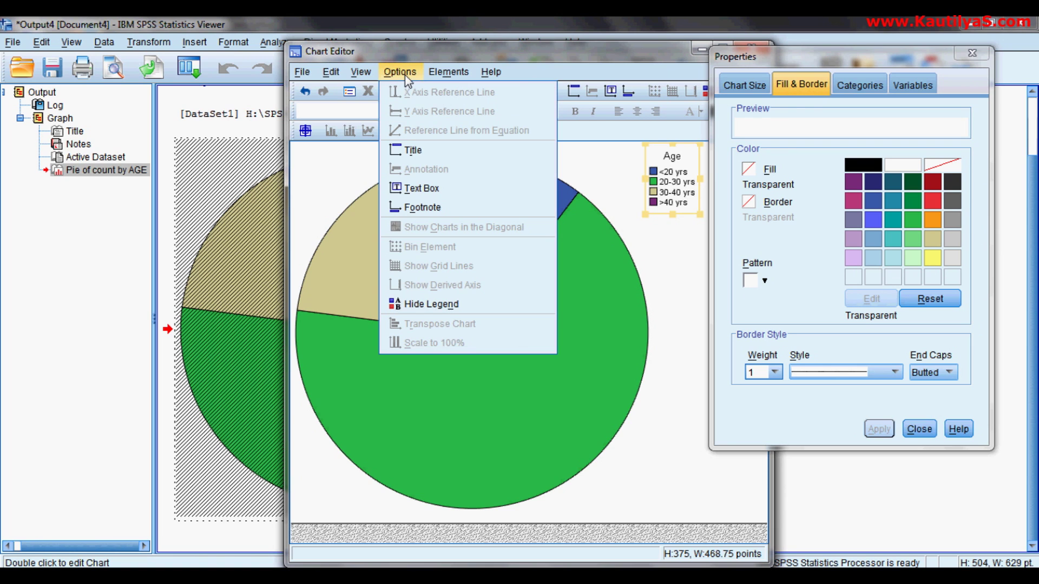
- Add a title reading 'Chart 1: Depicts the age group of respondents', correcting typing slips
left_click(414, 151)
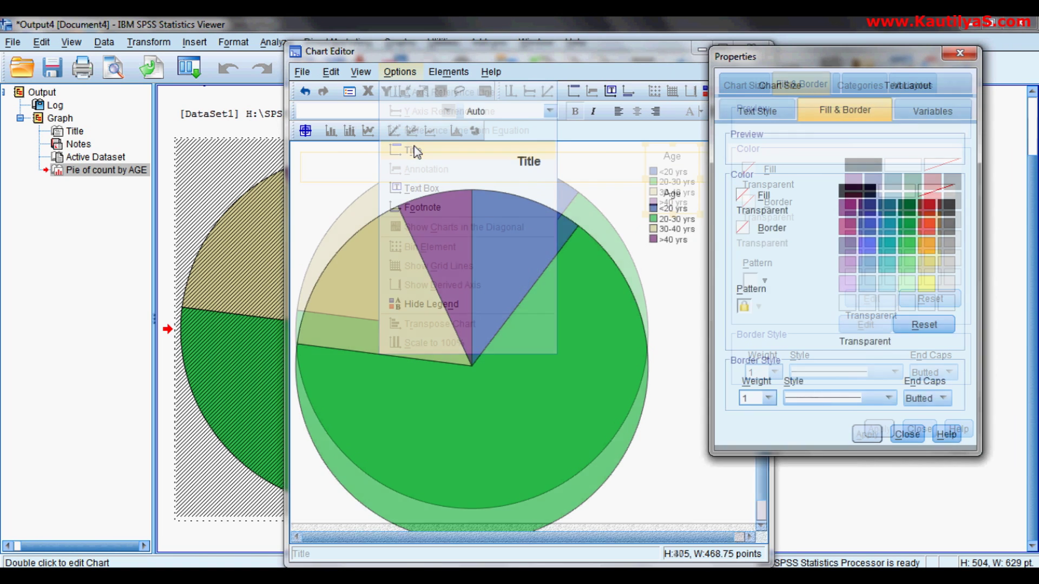
left_click_drag(514, 161, 543, 160)
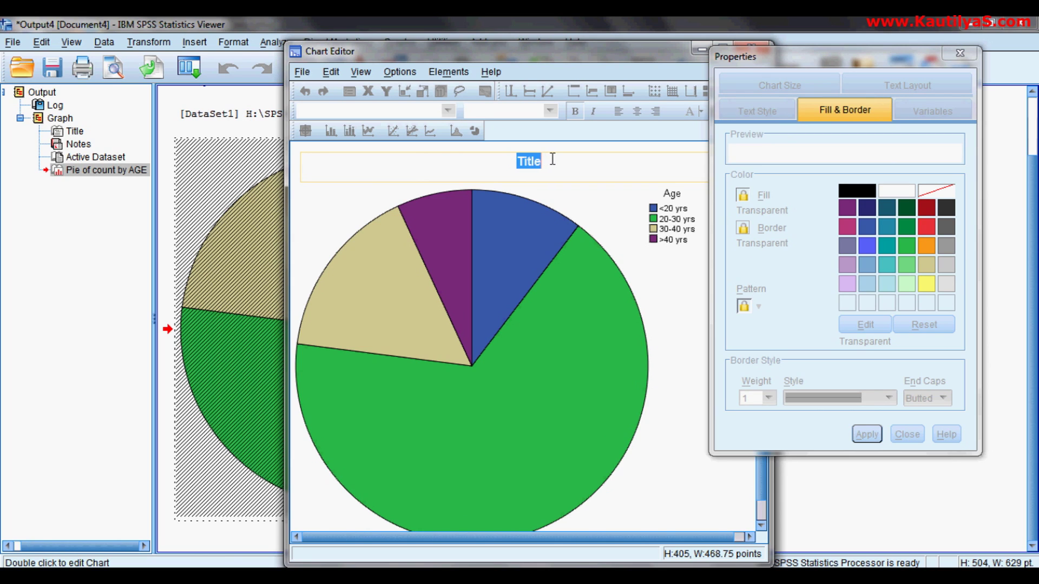
type("Chart I")
key("BackSpace")
type("1: ")
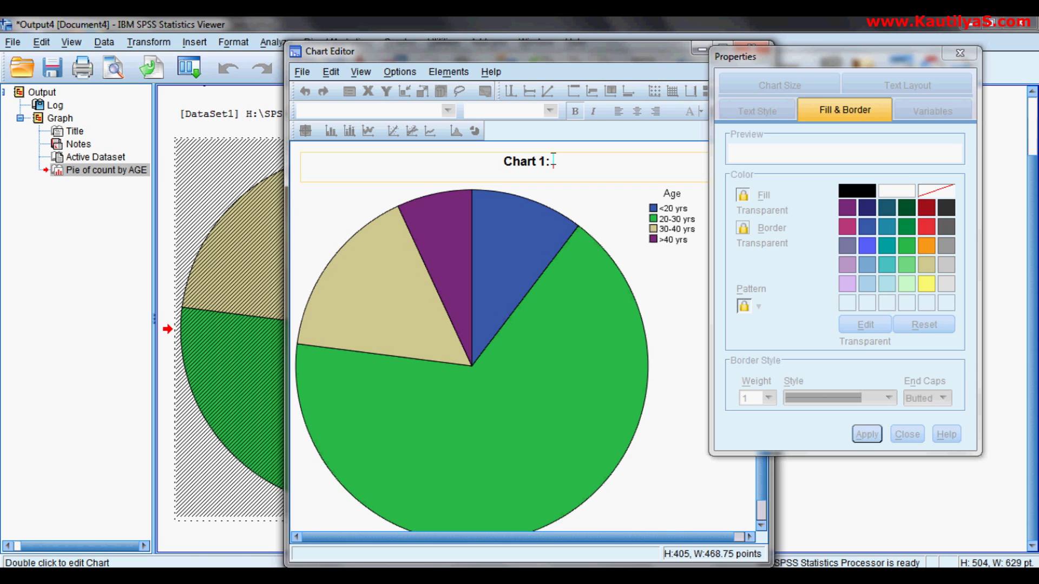
type("Deptic")
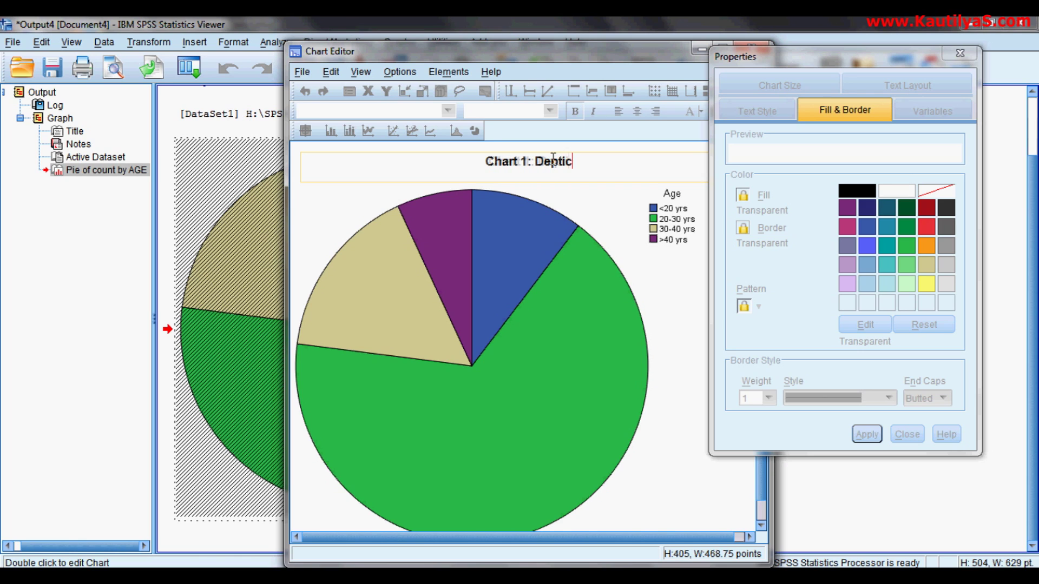
key("Return")
key("BackSpace")
key("BackSpace")
key("BackSpace")
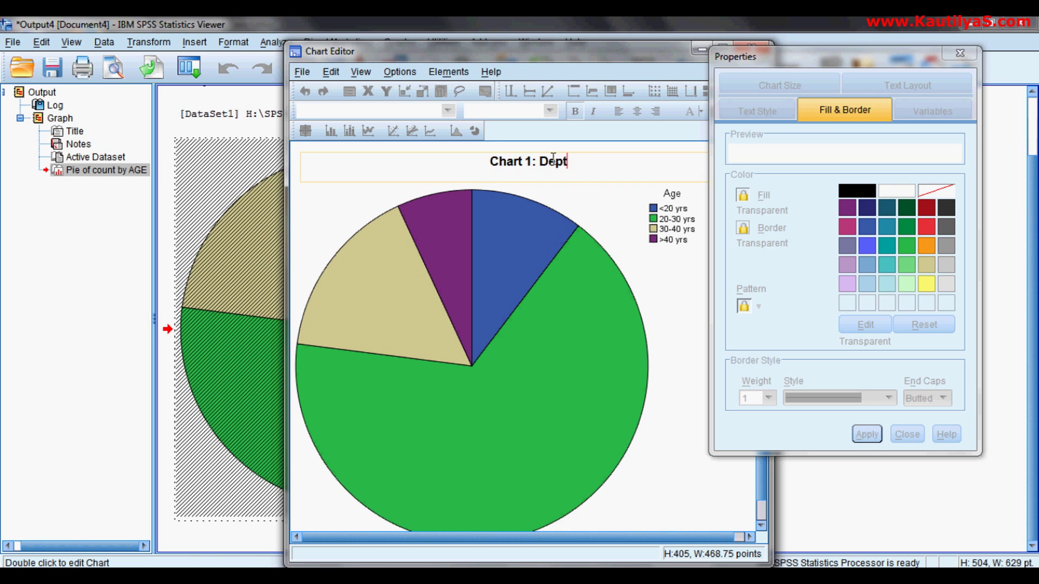
type("icts th")
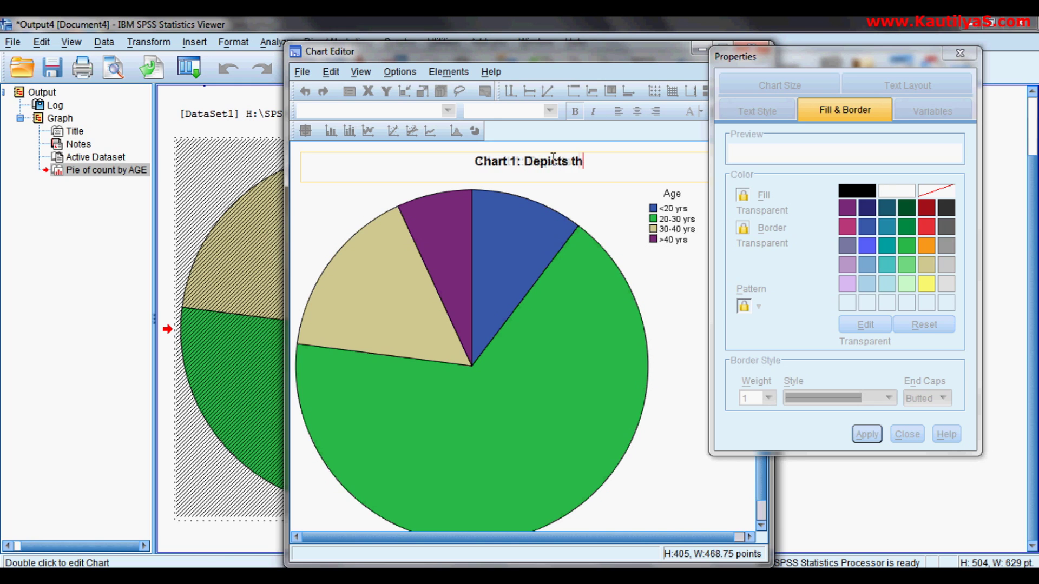
type("e ag")
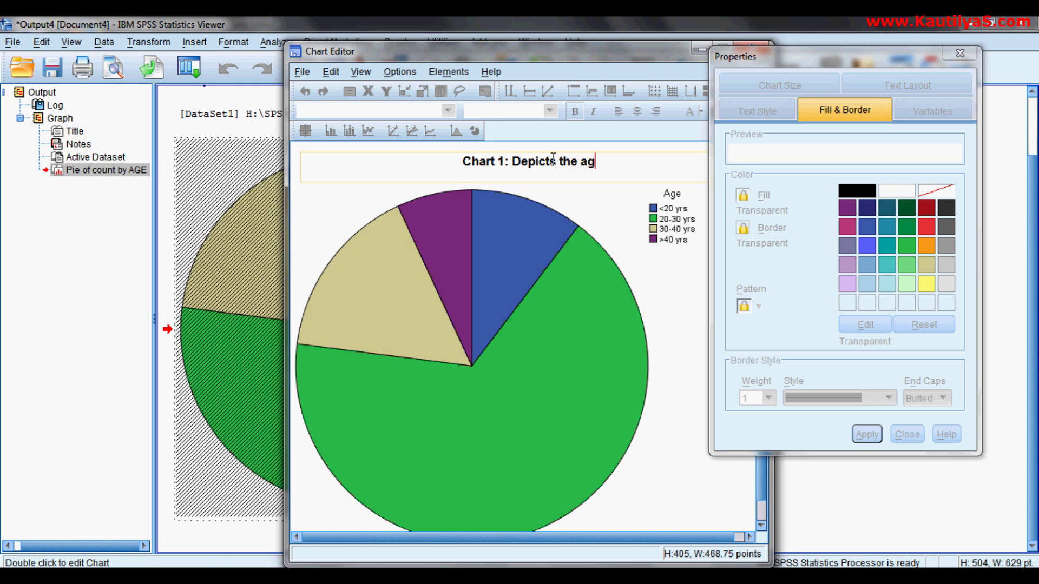
type("e group of resp")
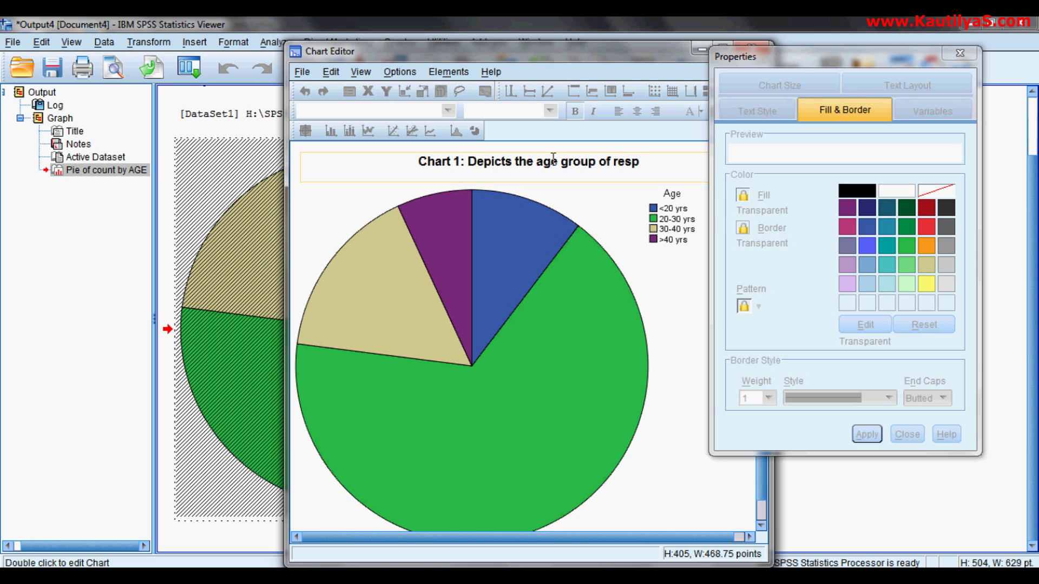
type("ondents")
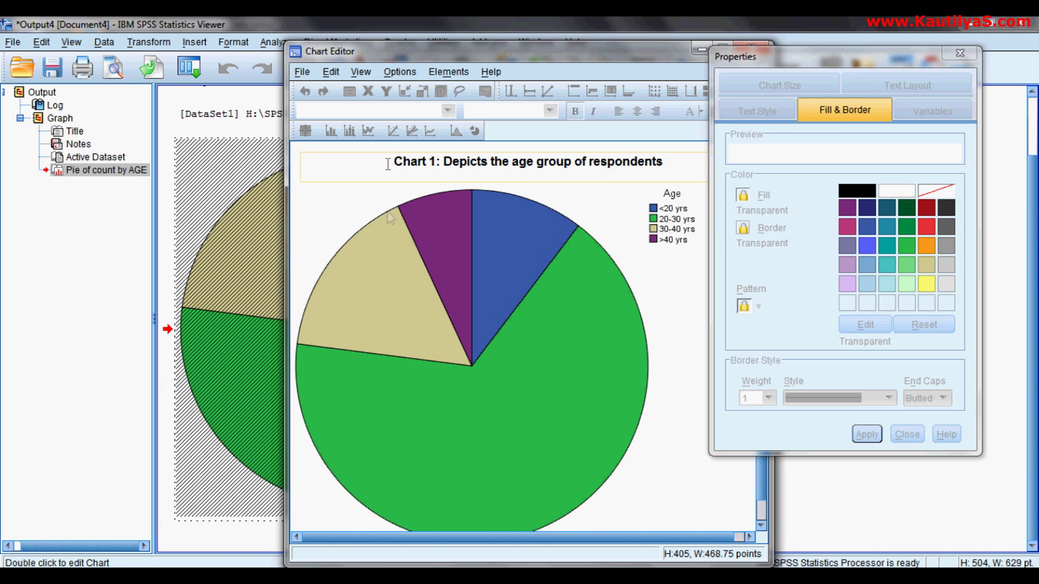
- Put the chart title back into editing and select its text
left_click(399, 71)
left_click(334, 156)
double_click(368, 157)
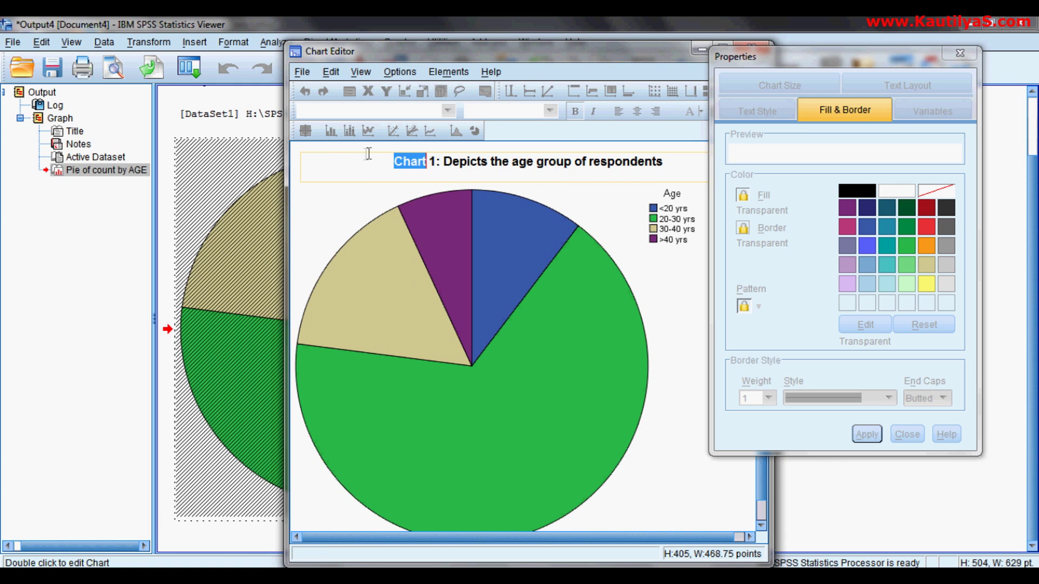
left_click(377, 162)
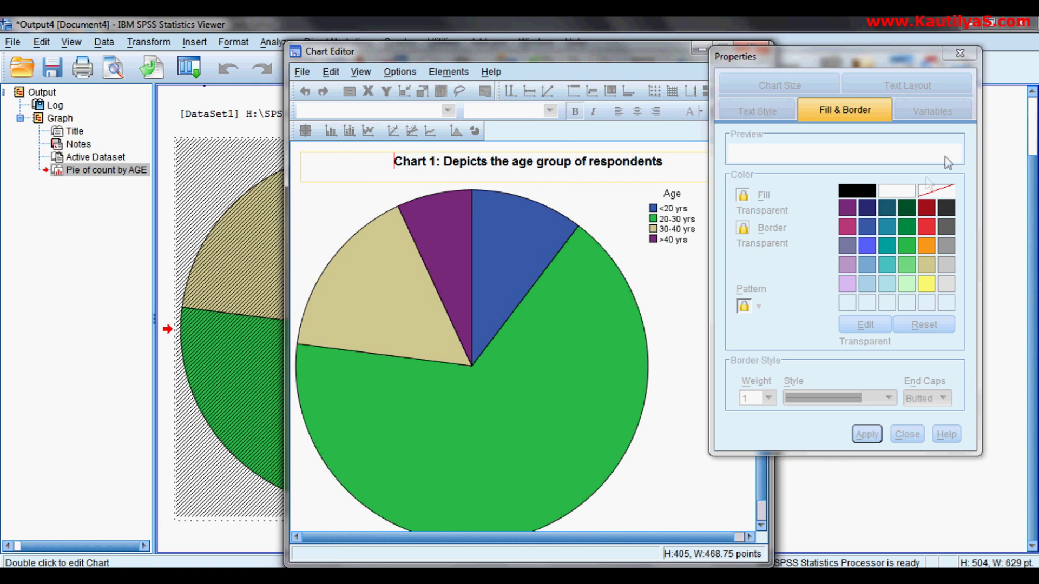
- Resize the chart to 204.75 by 237 points, keeping the aspect ratio
left_click(863, 116)
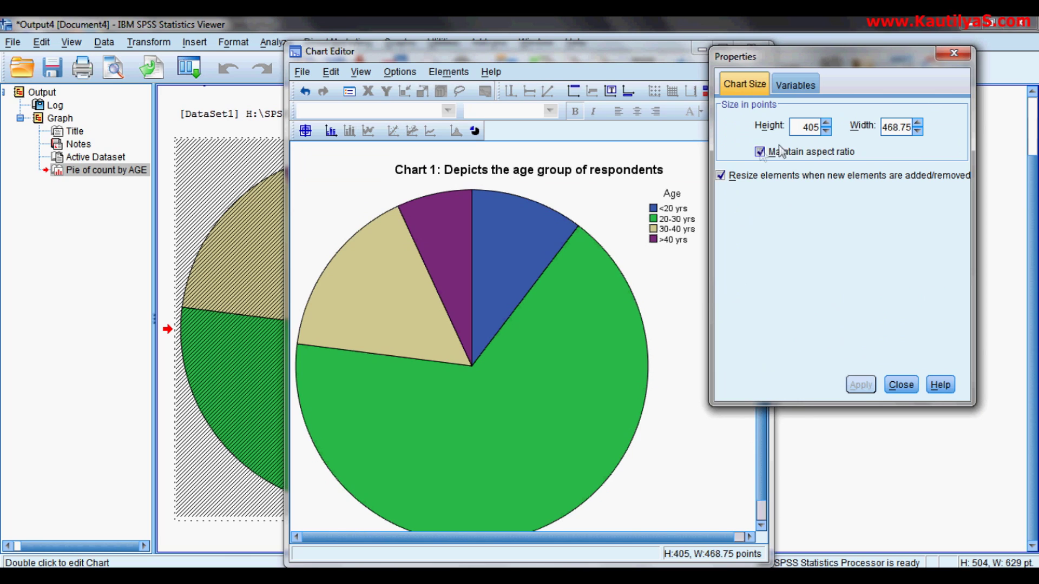
left_click_drag(803, 127, 821, 127)
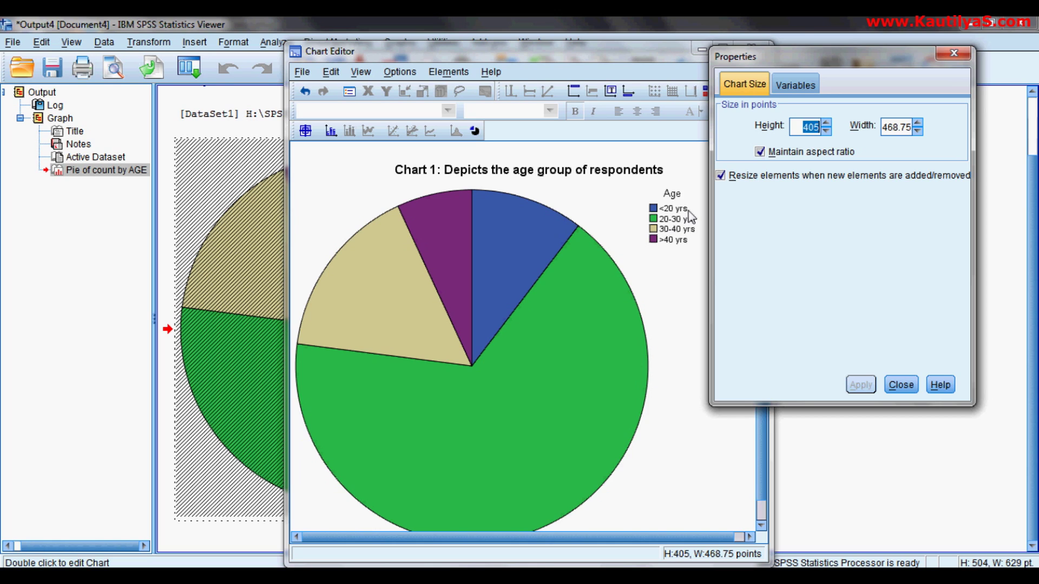
type("2")
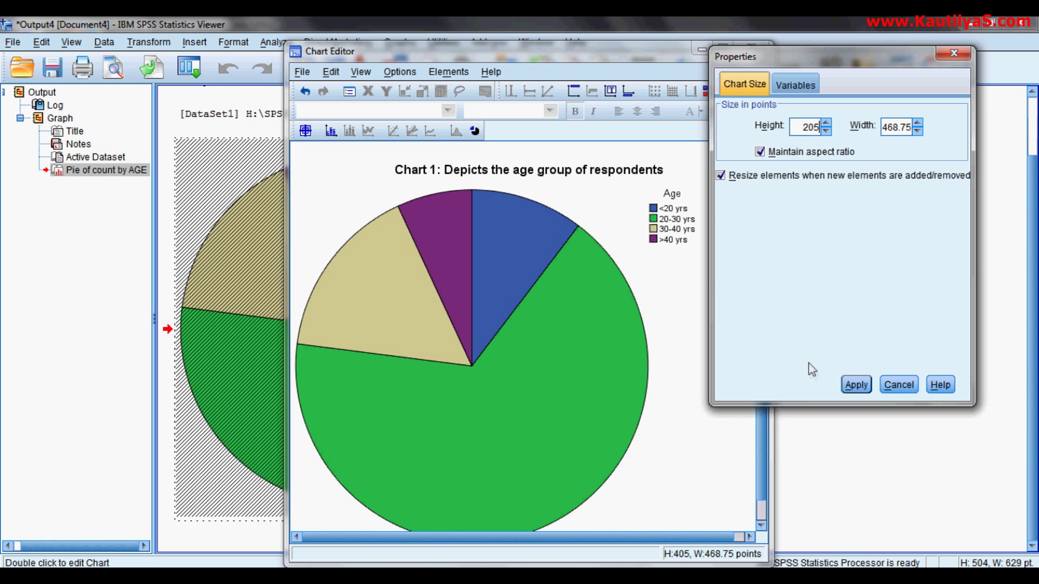
left_click(855, 385)
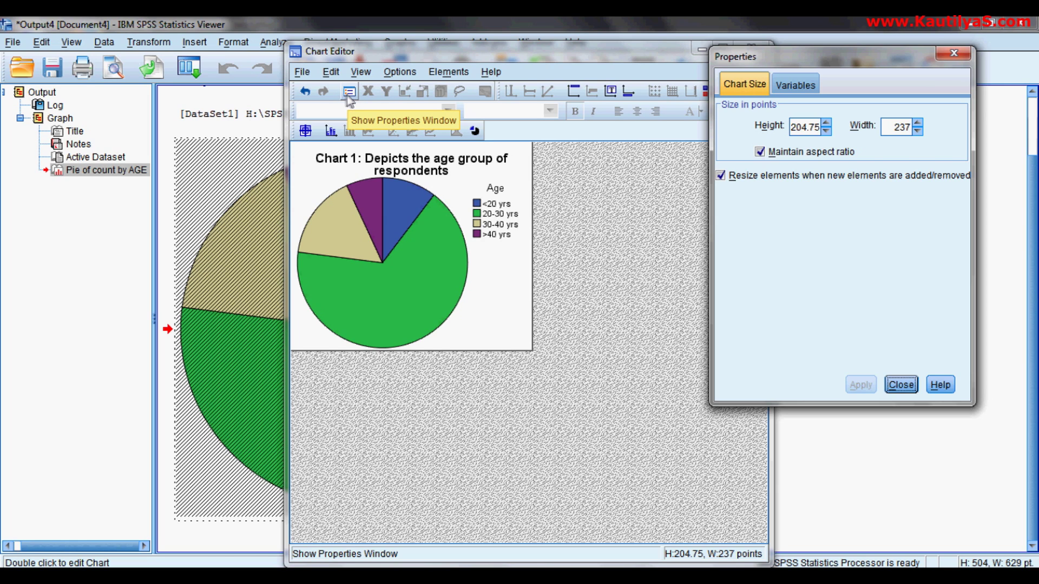
left_click(349, 95)
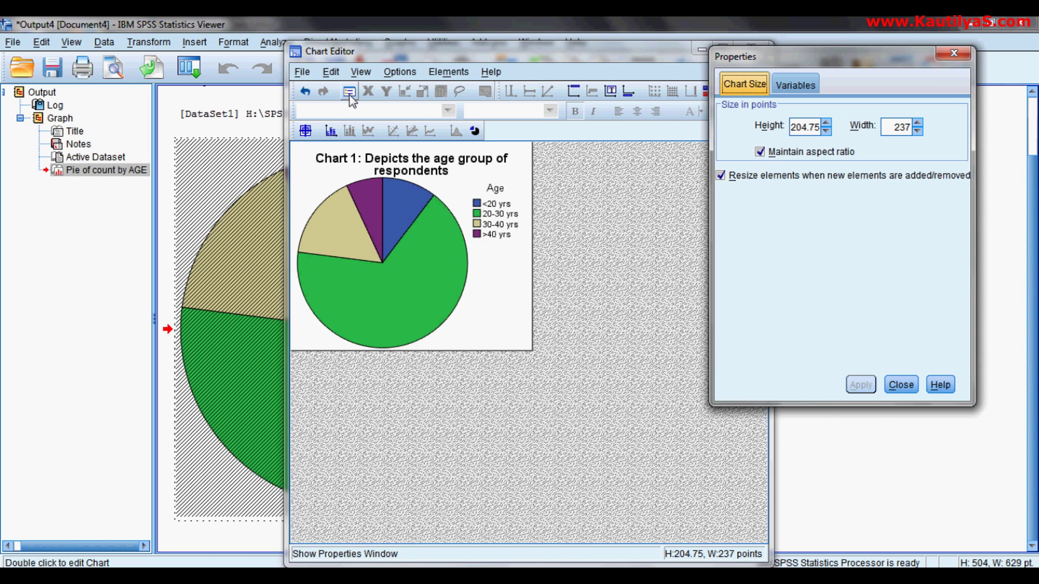
- Close the Properties dialog and select the chart title for formatting
left_click(799, 87)
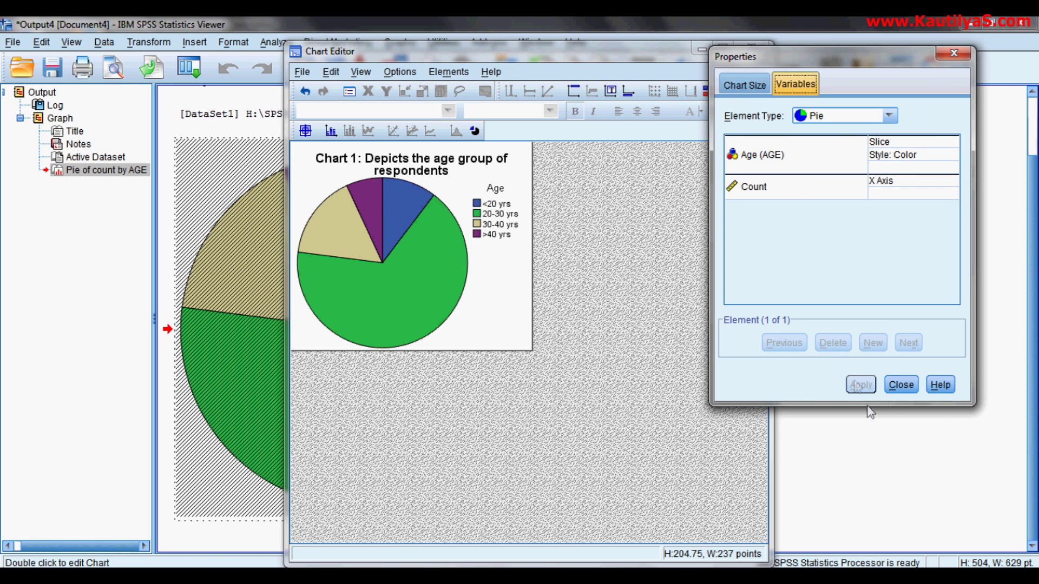
left_click(902, 384)
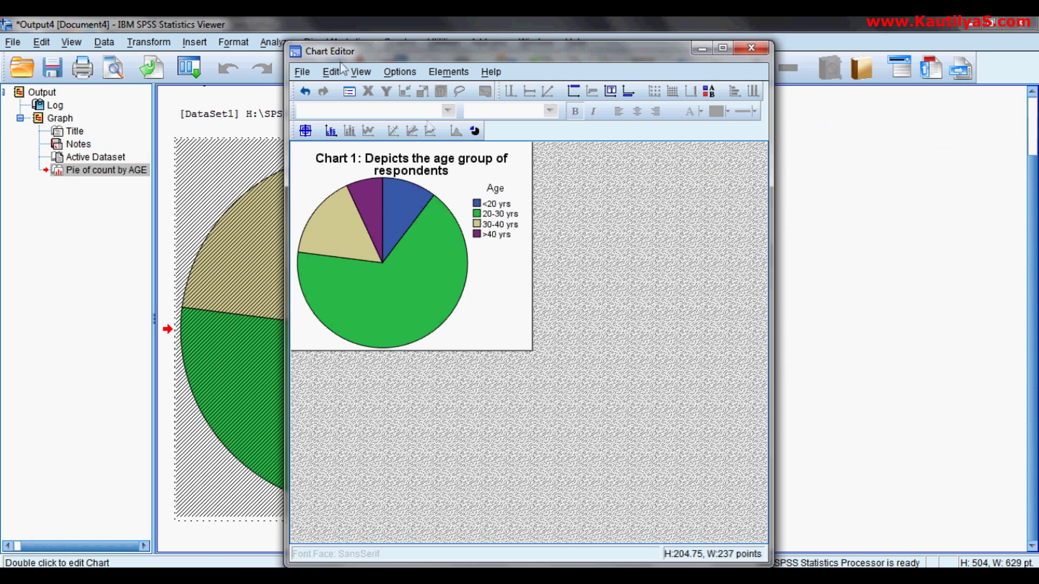
left_click(400, 72)
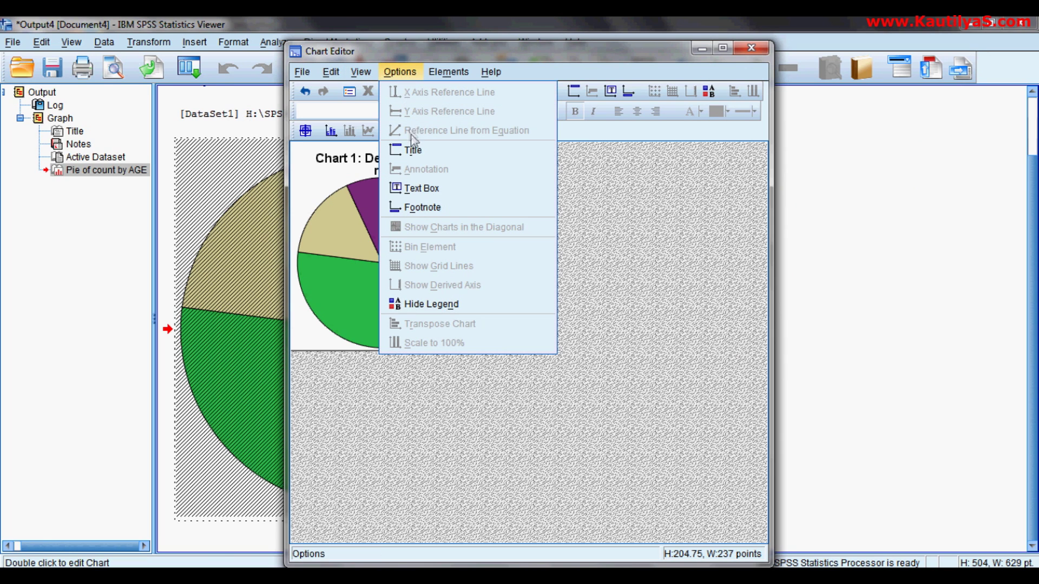
left_click(343, 161)
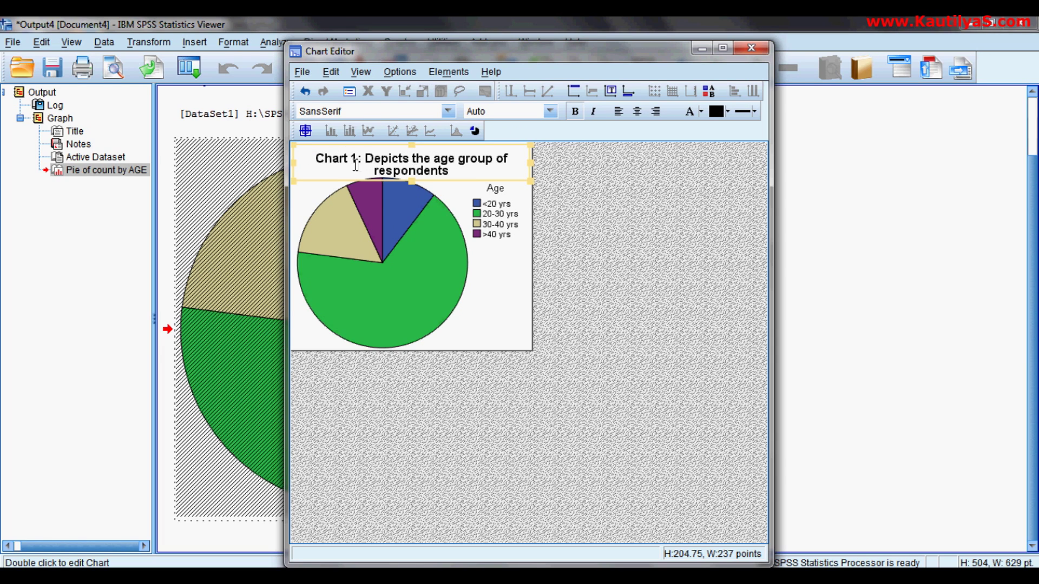
- Format the title as 12-point Times New Roman with bold turned off
left_click(448, 112)
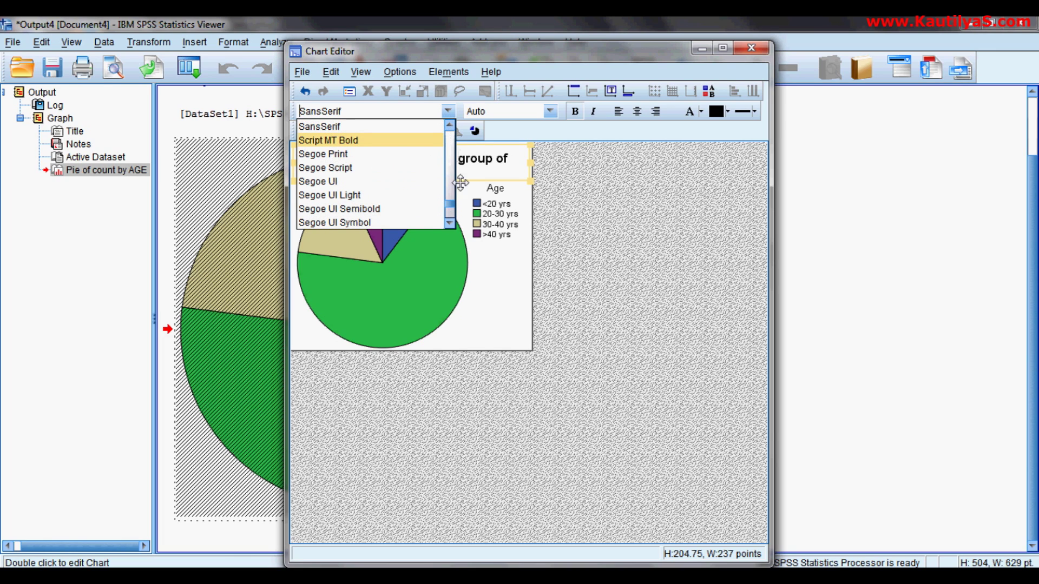
left_click(450, 223)
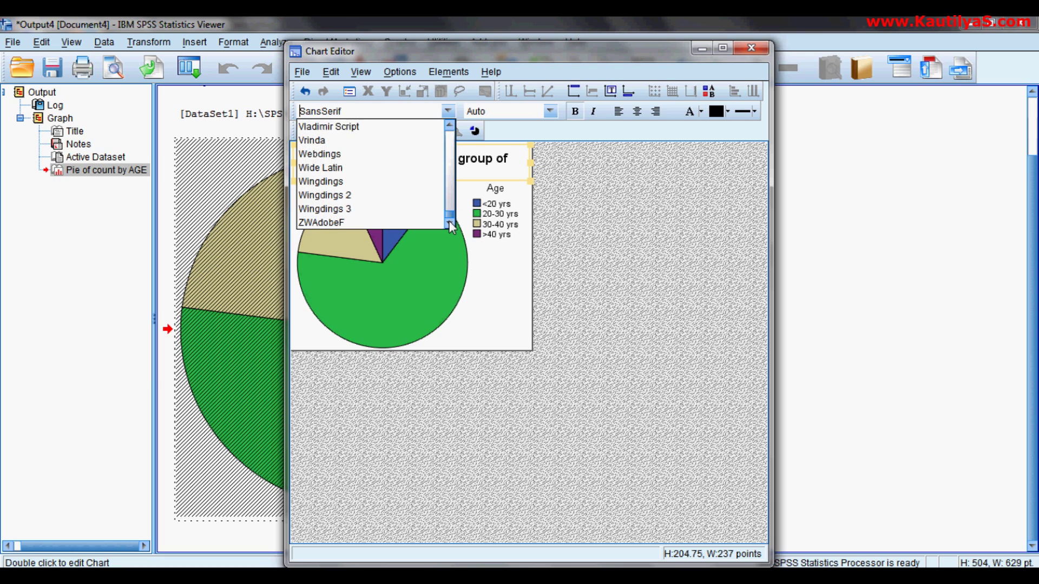
left_click_drag(449, 221, 448, 217)
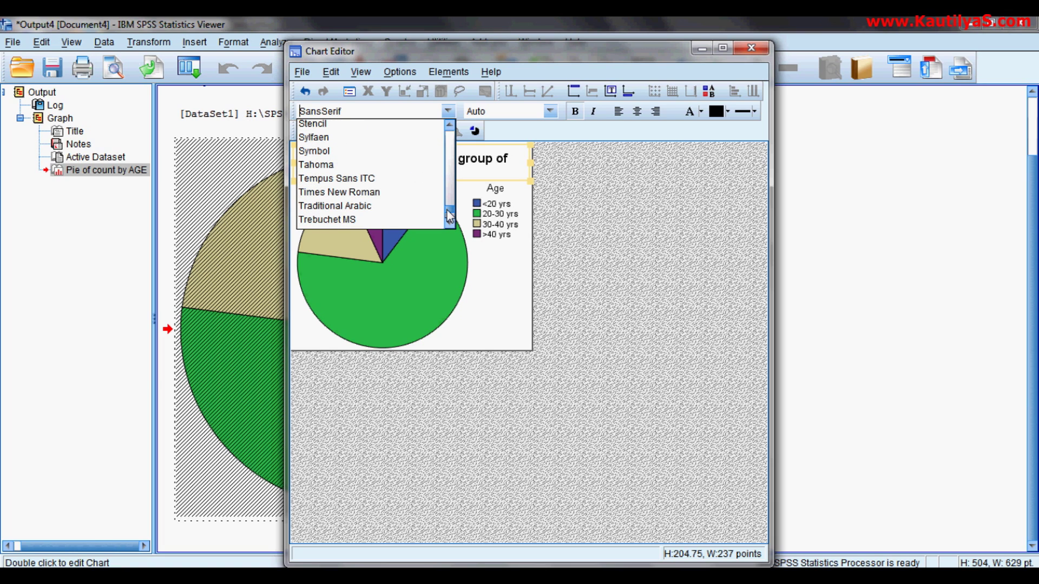
left_click(366, 192)
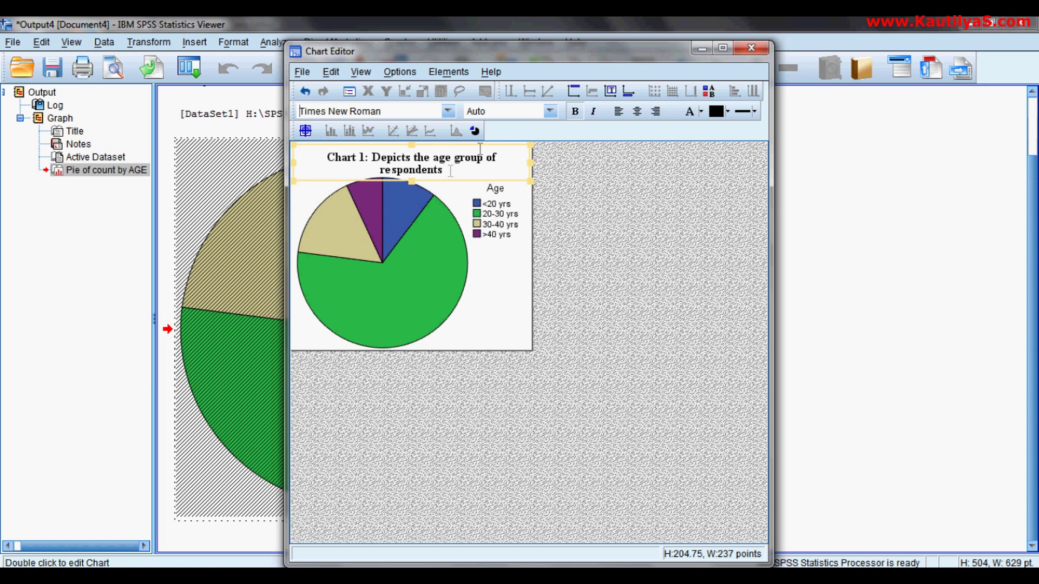
left_click(550, 111)
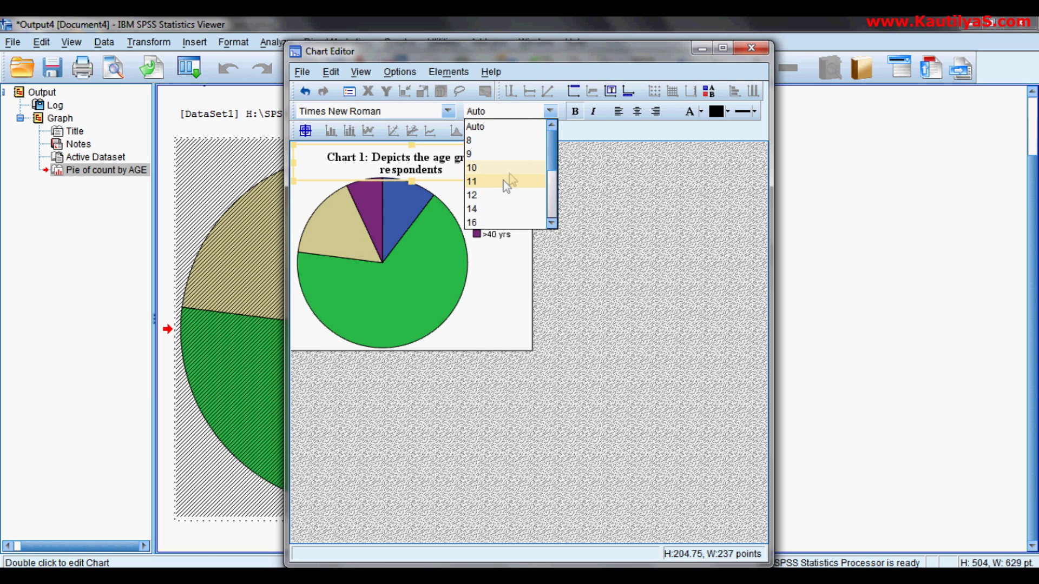
left_click(504, 195)
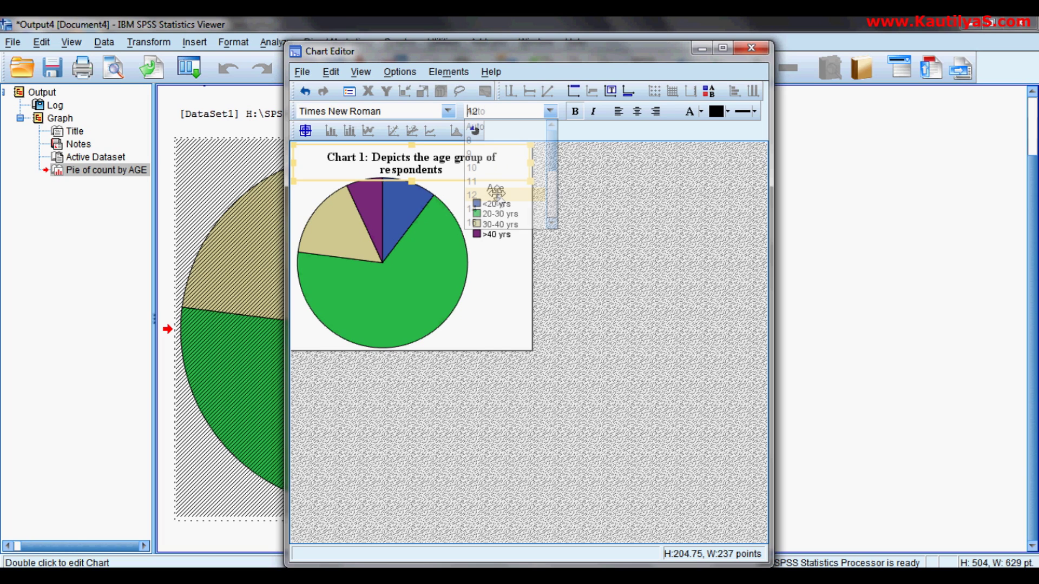
left_click(576, 114)
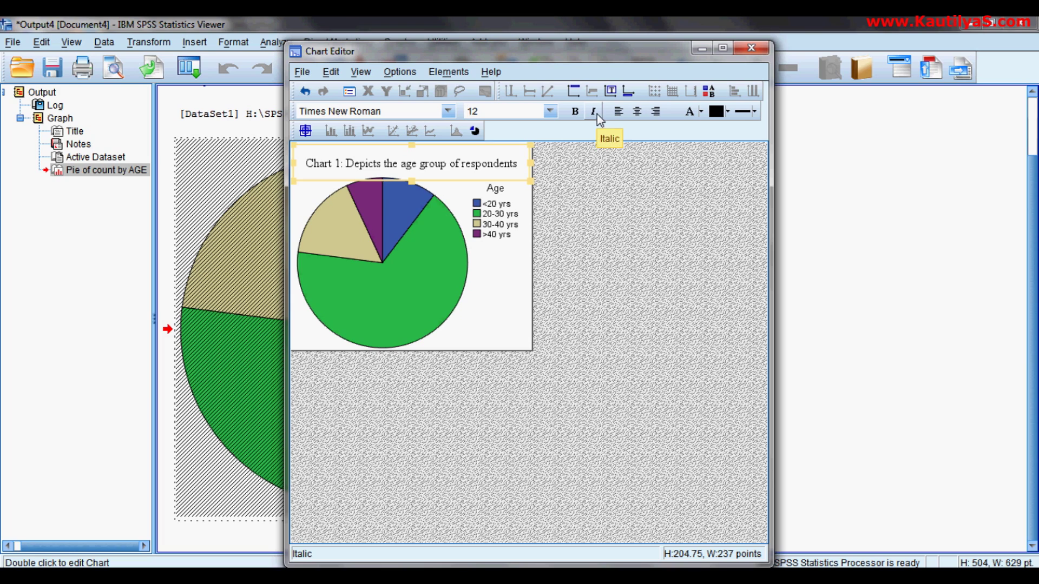
- Make the title italic and purple, then open its properties
left_click(594, 115)
left_click(699, 114)
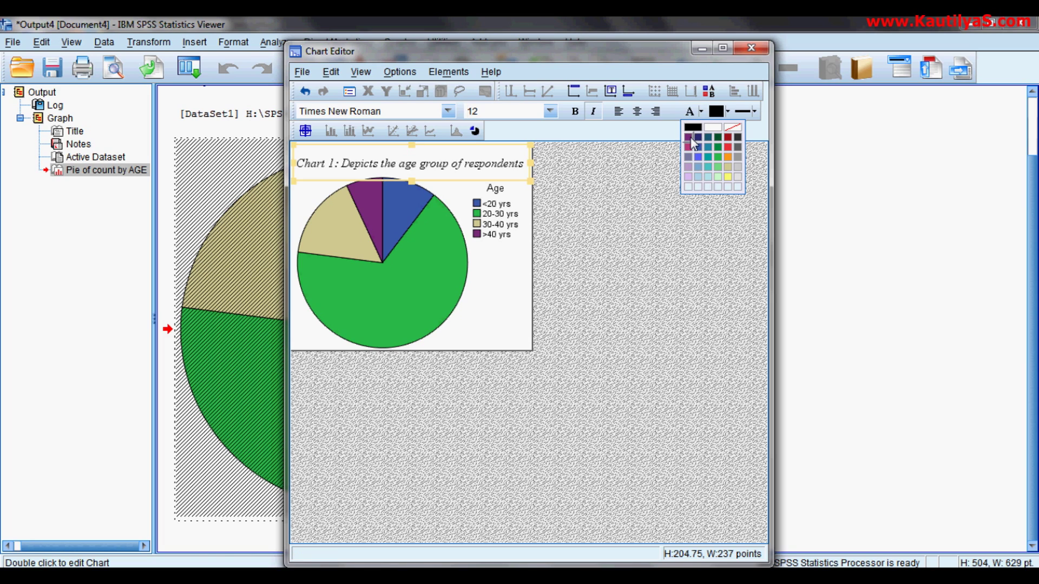
left_click(690, 138)
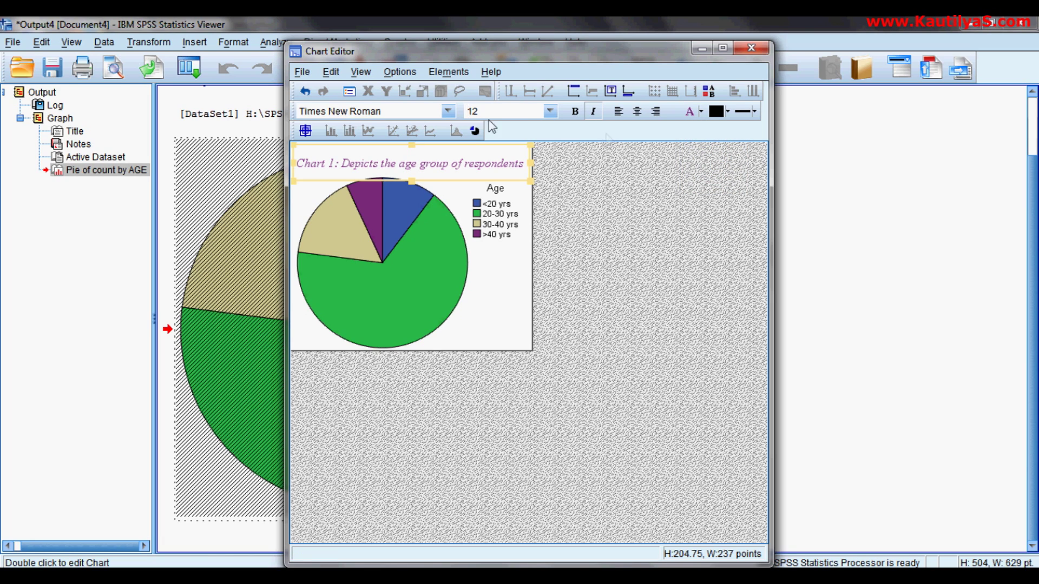
left_click(349, 93)
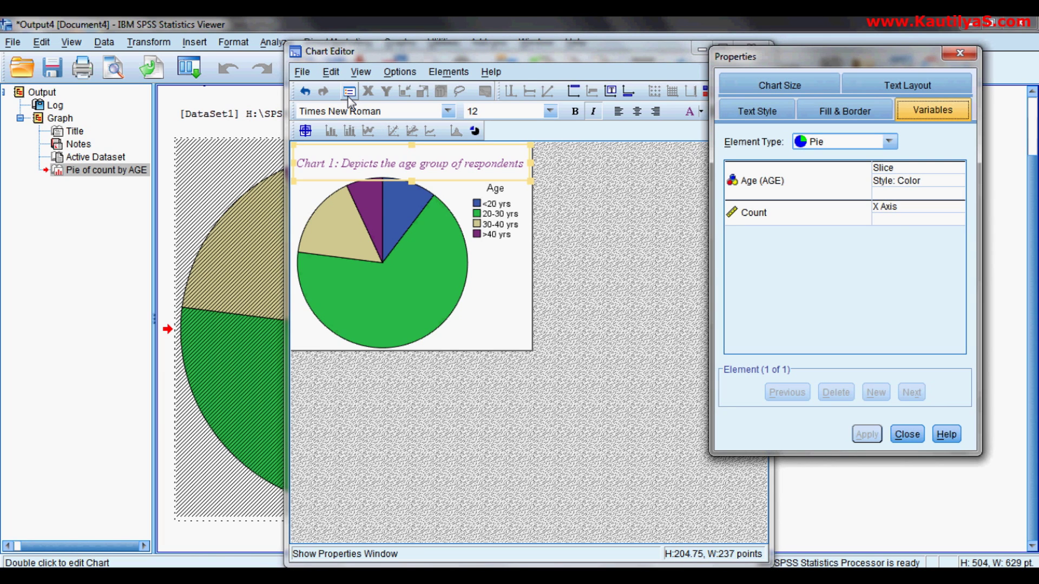
- Give the title a dark red border of weight 1.5 and close Properties
left_click(817, 114)
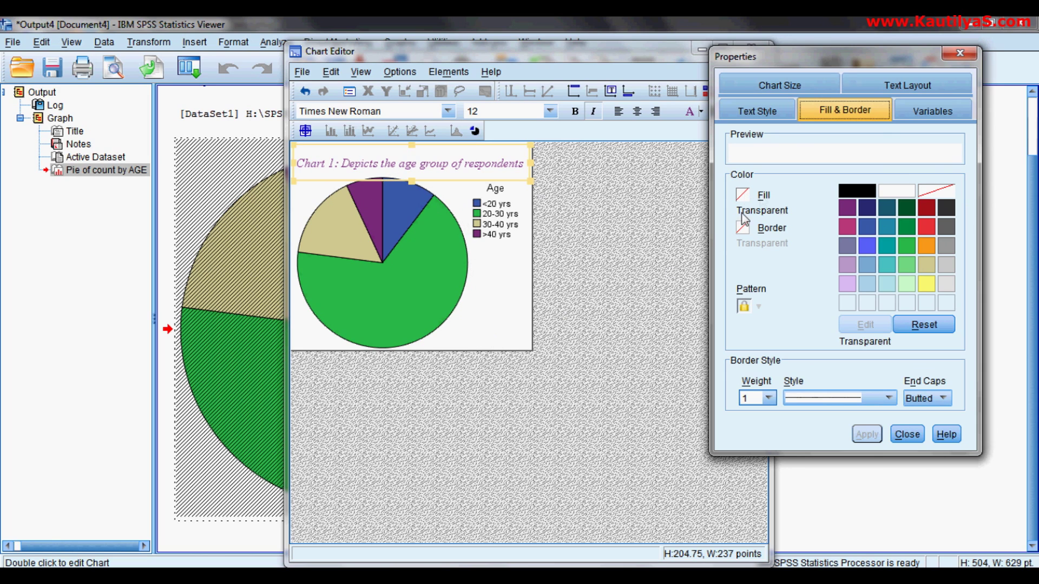
left_click(743, 230)
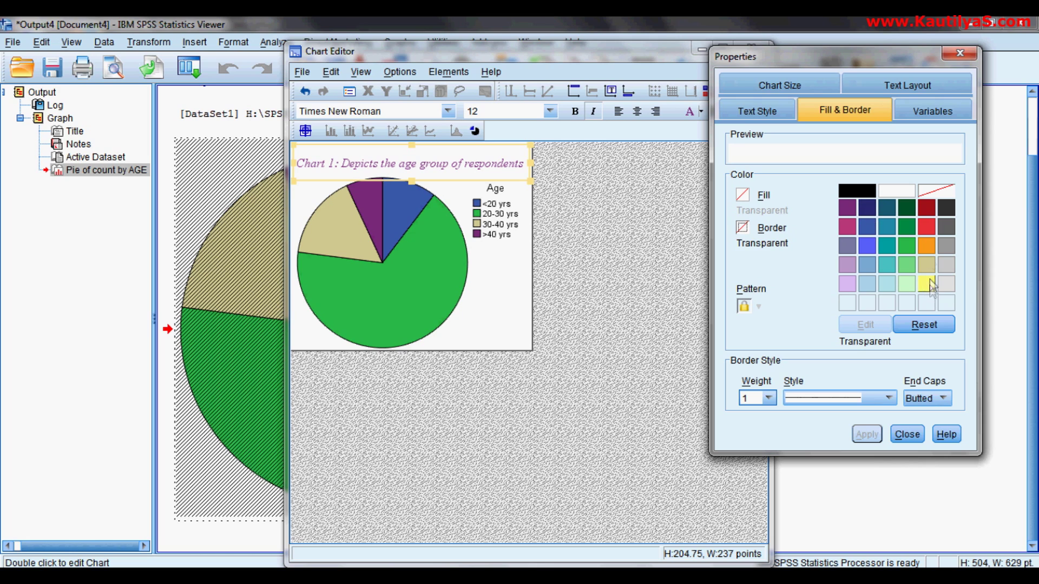
left_click(926, 209)
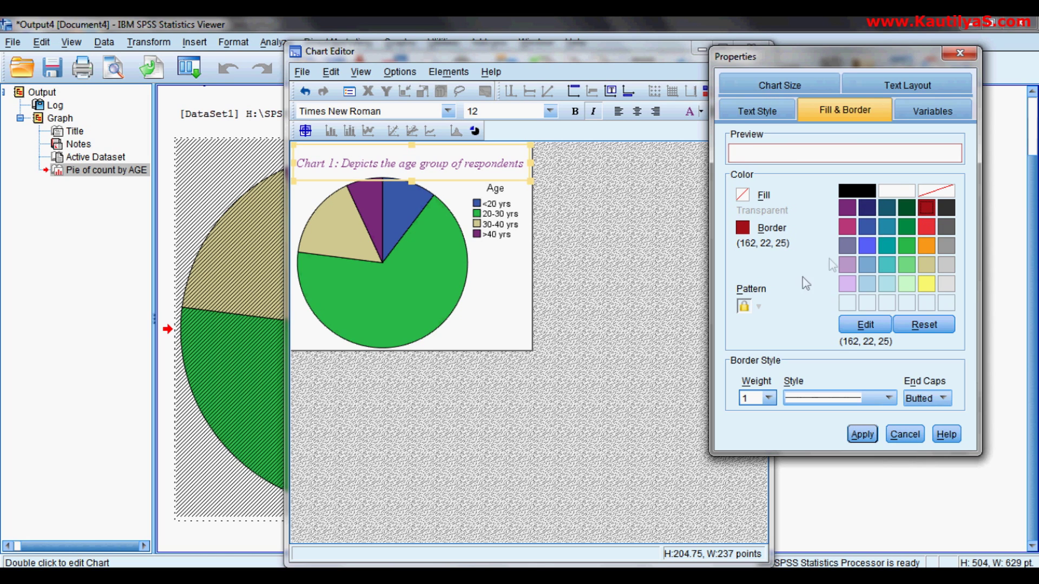
left_click(768, 398)
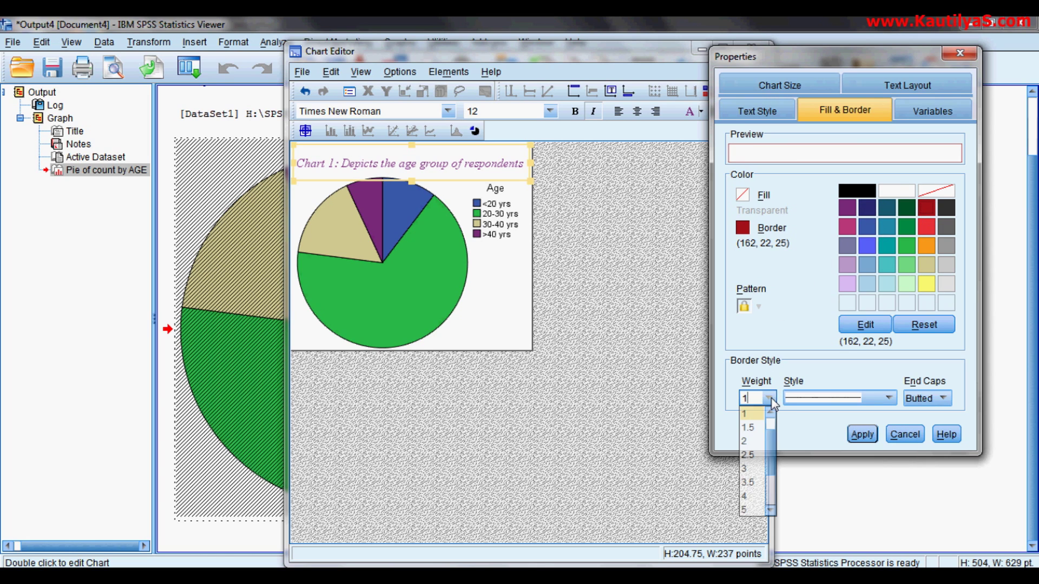
left_click(749, 427)
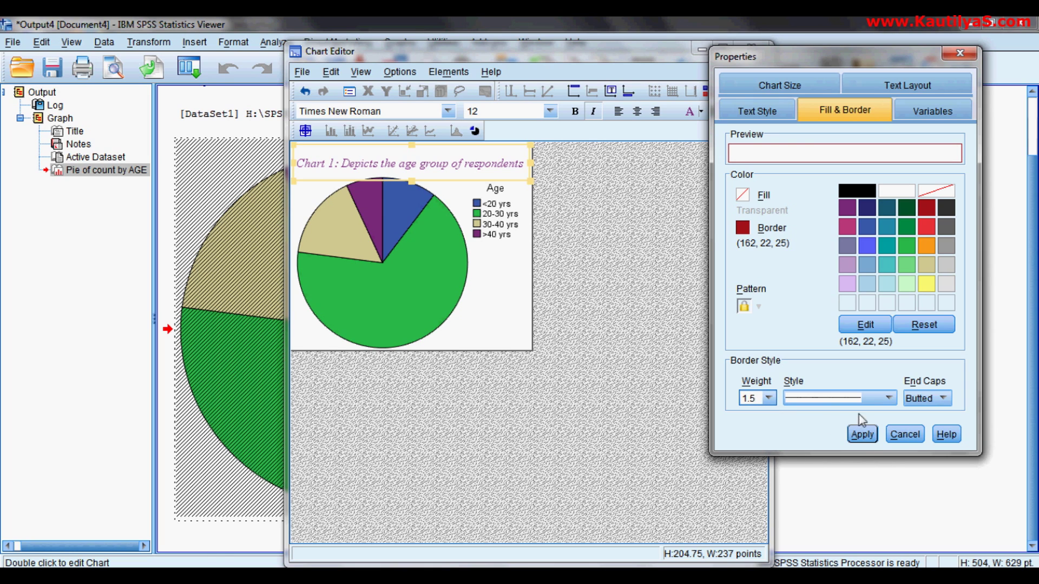
left_click(865, 440)
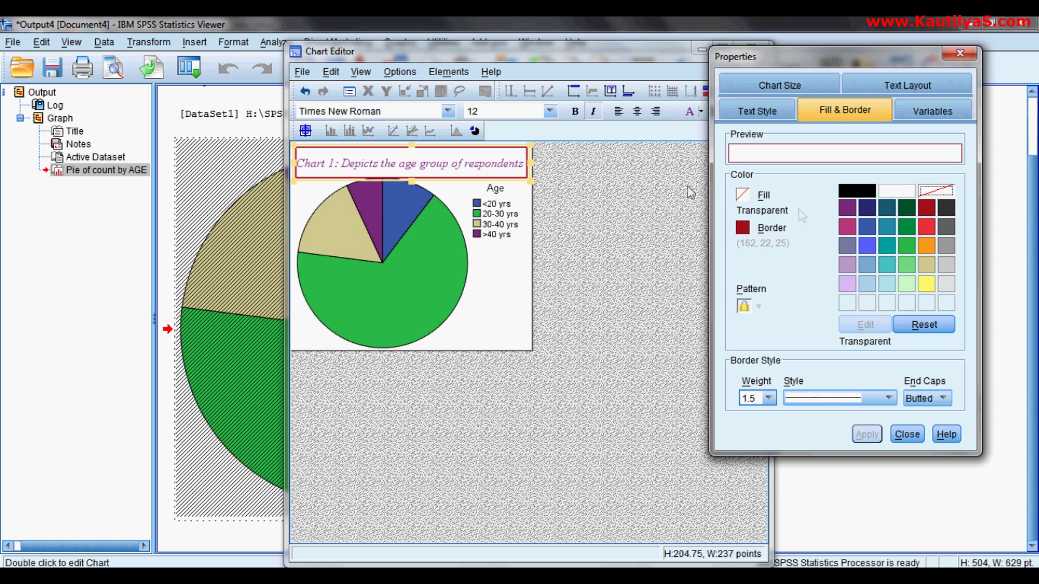
left_click(302, 72)
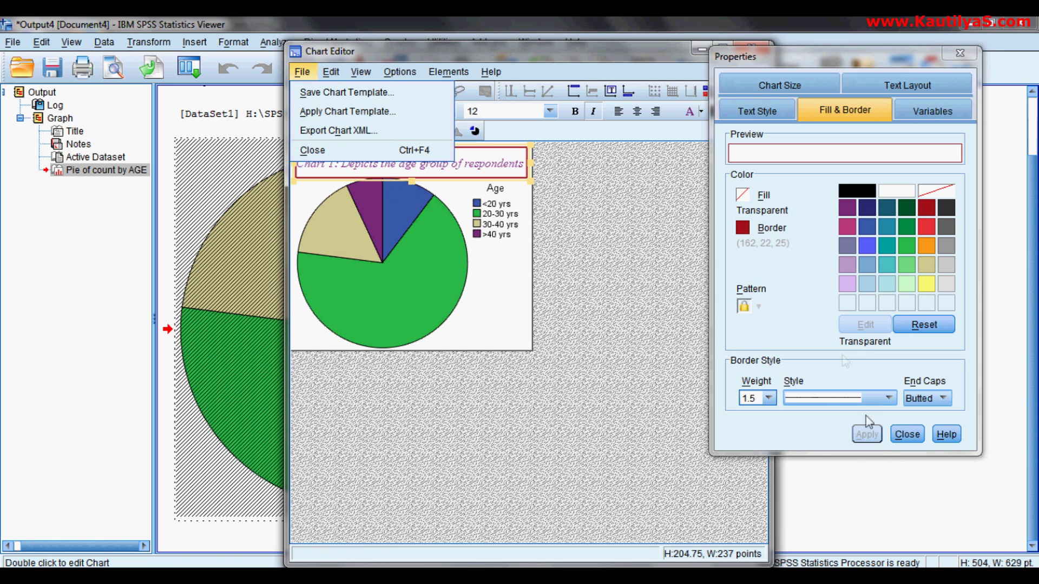
left_click(907, 434)
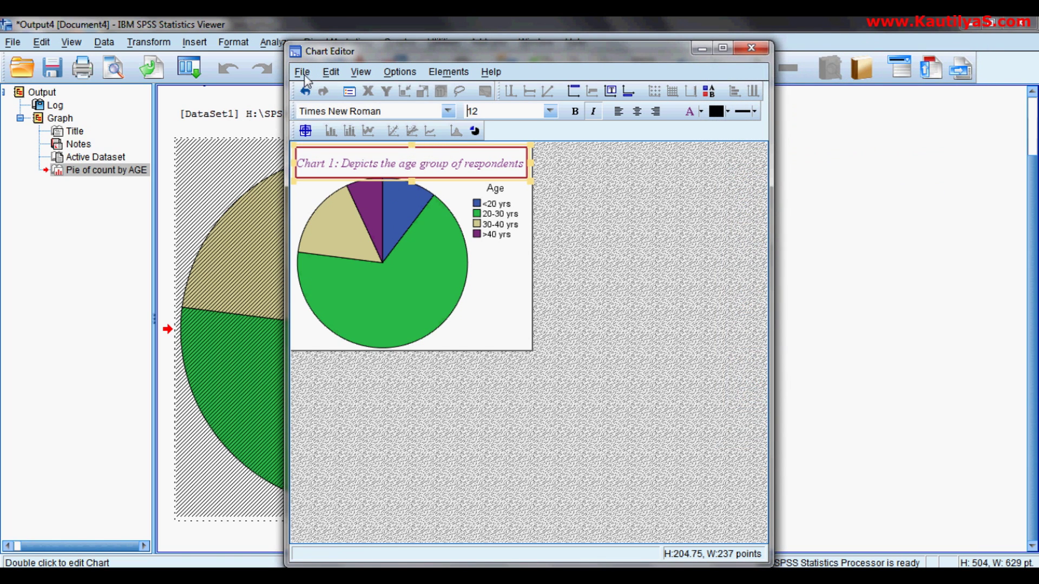
- Close the Chart Editor via File > Close and deselect the Age pie chart in the Viewer
left_click(302, 72)
left_click(307, 152)
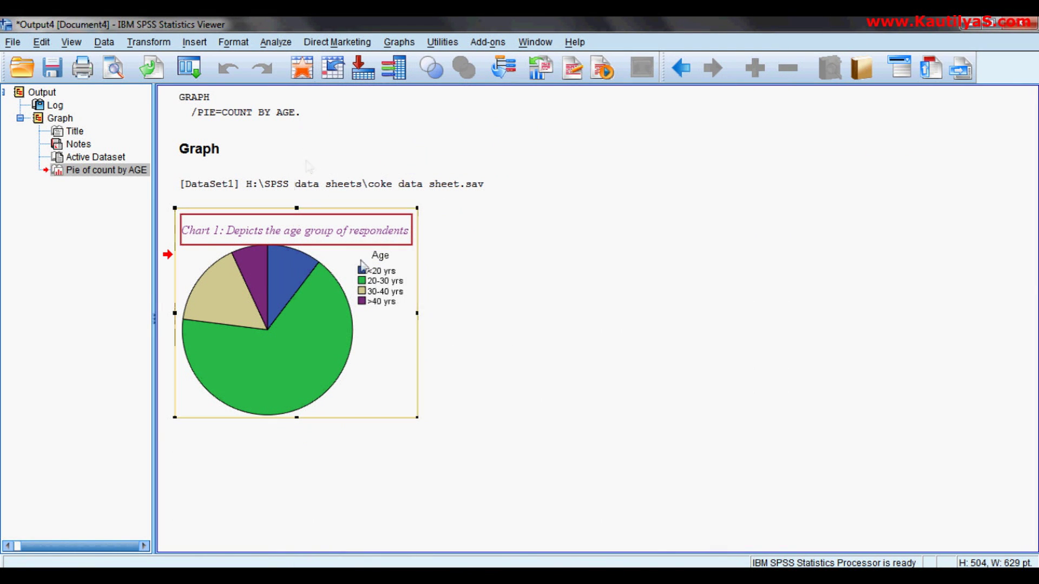
left_click(500, 321)
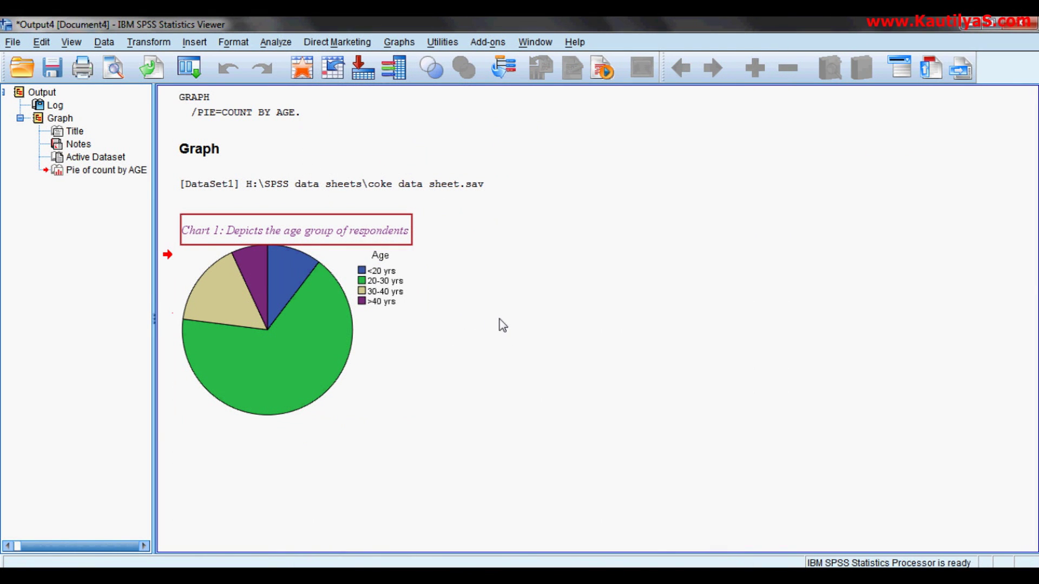